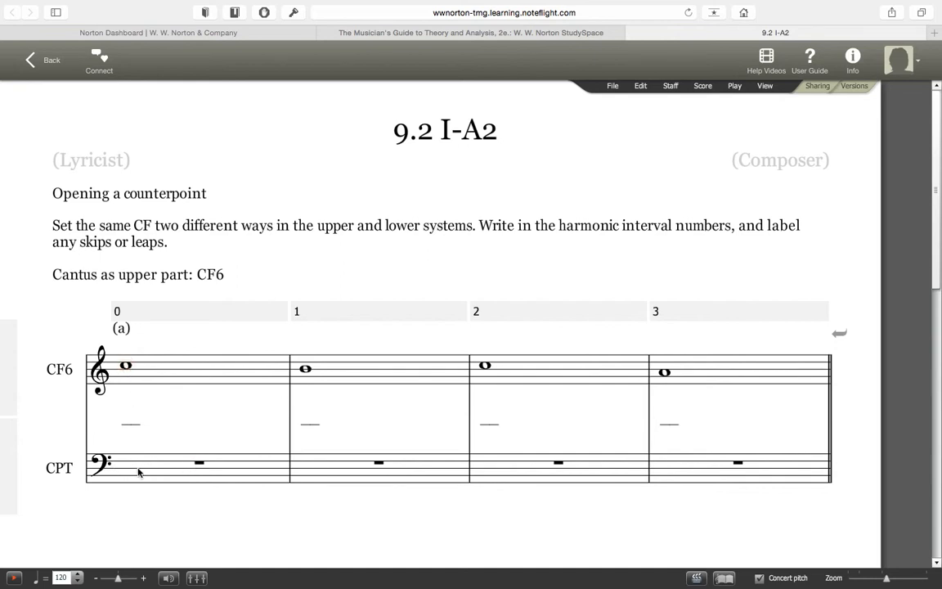
- Enter whole notes C, D, E and F in measures 0 to 3 of system (a)'s CPT staff and play the passage back
{"action": "left_click", "coordinate": [138, 472]}
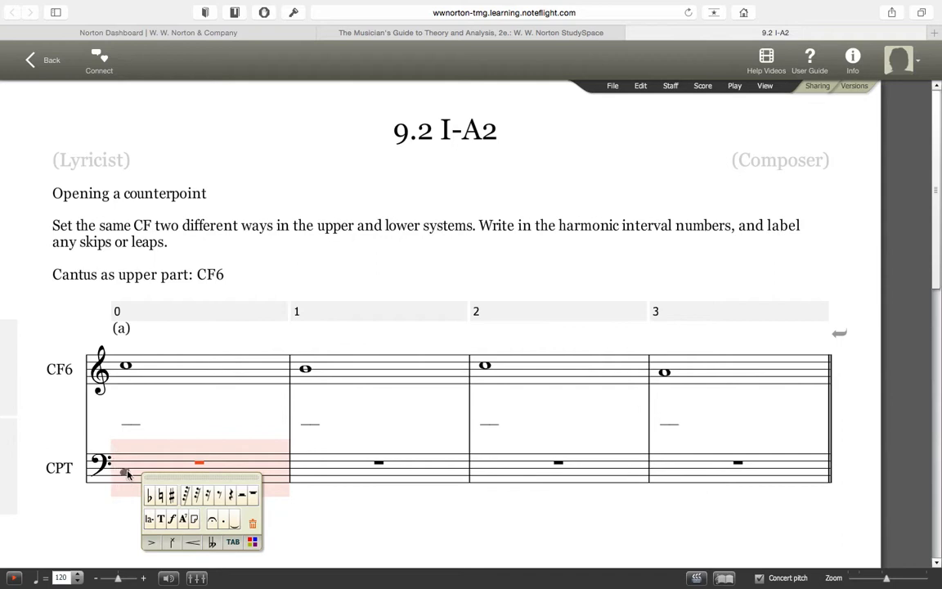
{"action": "left_click", "coordinate": [126, 473]}
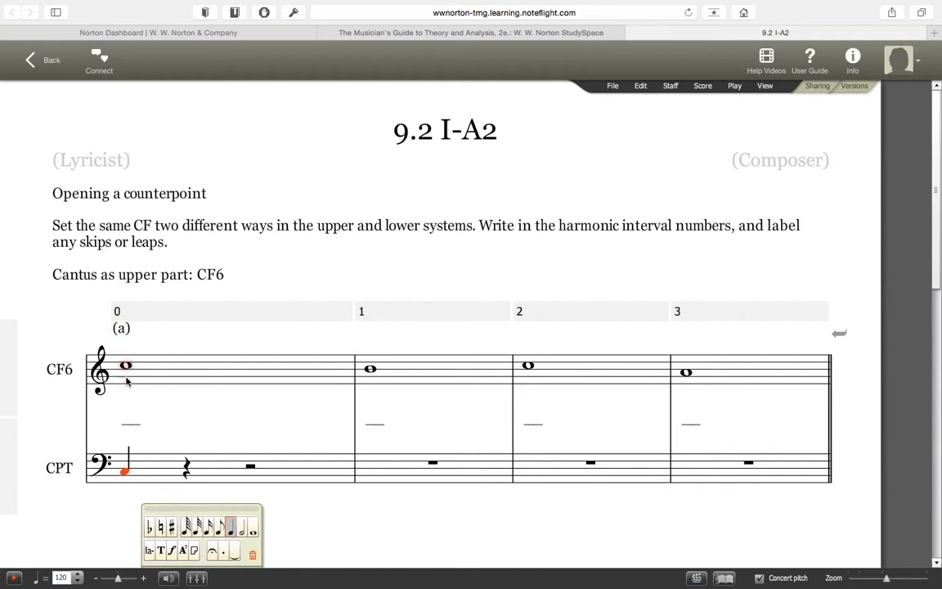
{"action": "left_click", "coordinate": [254, 527]}
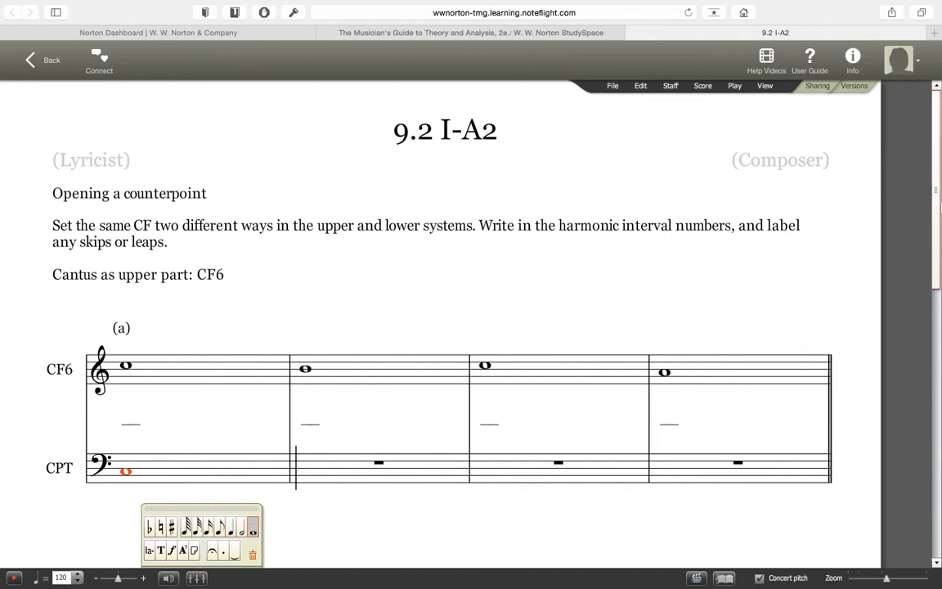
{"action": "left_click_drag", "start_coordinate": [938, 186], "coordinate": [933, 203]}
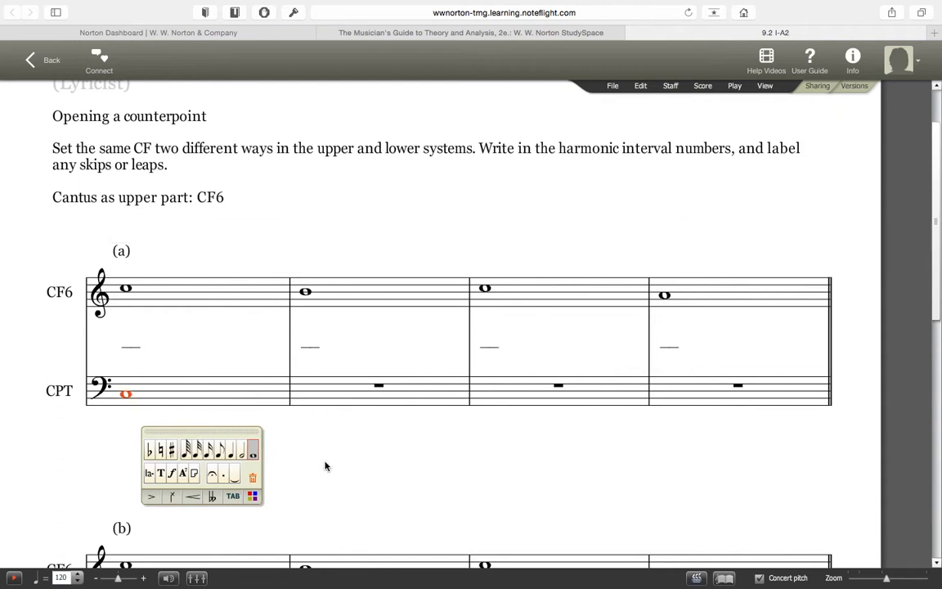
{"action": "left_click", "coordinate": [305, 392]}
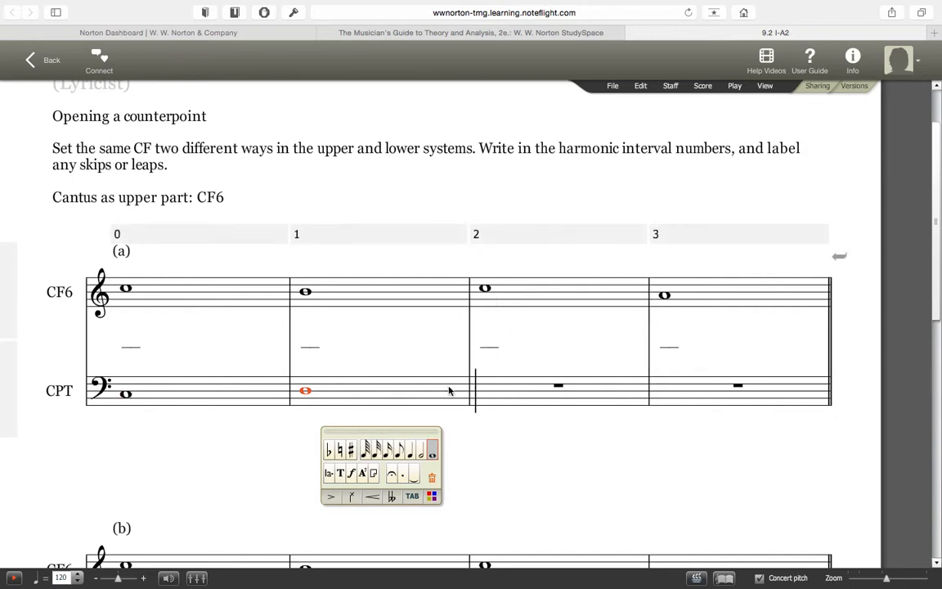
{"action": "left_click", "coordinate": [494, 392]}
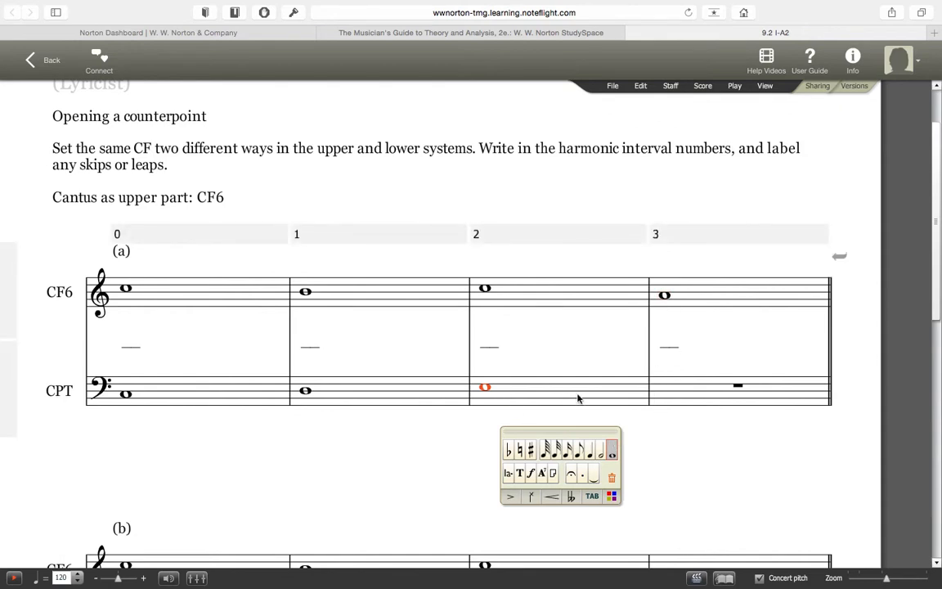
{"action": "left_click", "coordinate": [665, 384]}
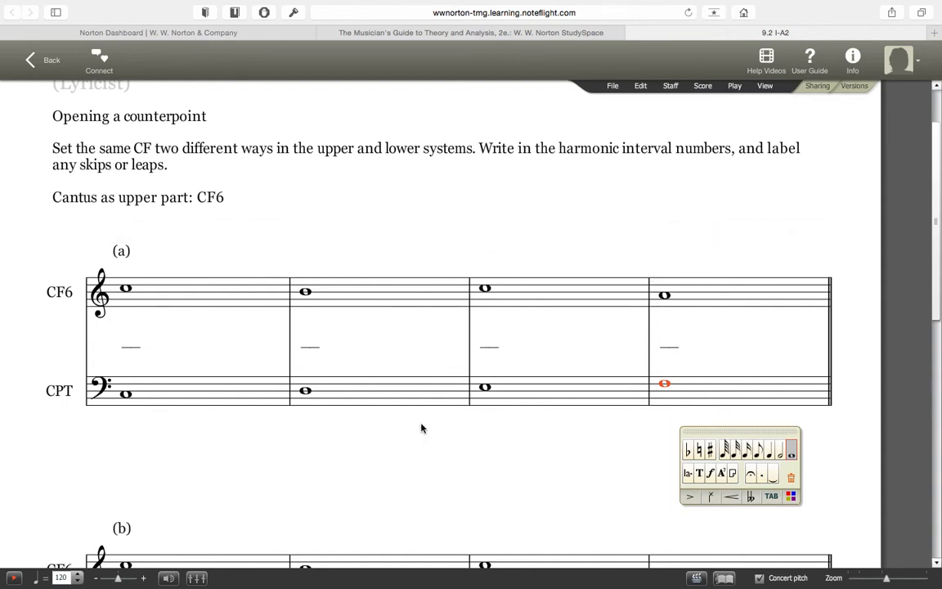
{"action": "left_click", "coordinate": [15, 582]}
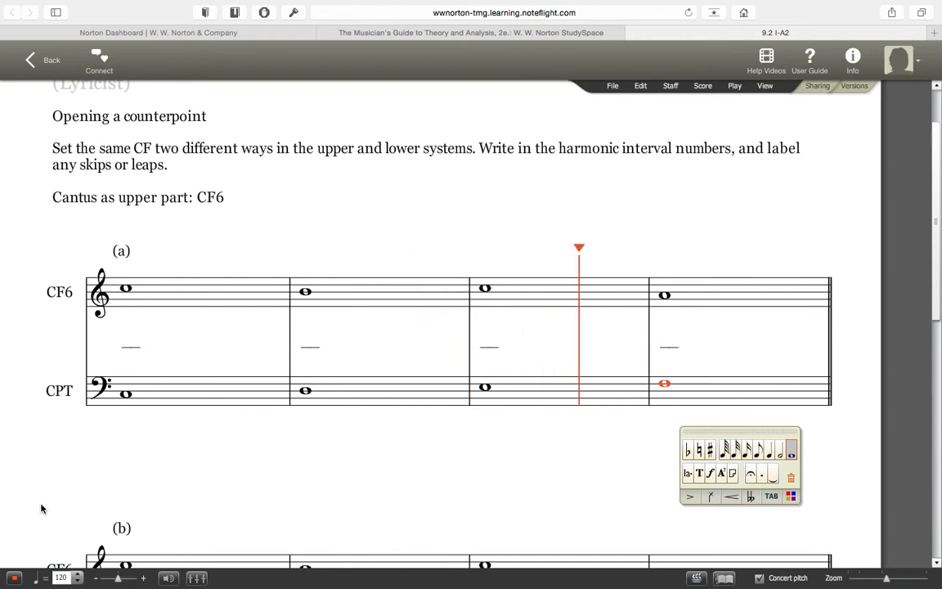
{"action": "left_click", "coordinate": [15, 581]}
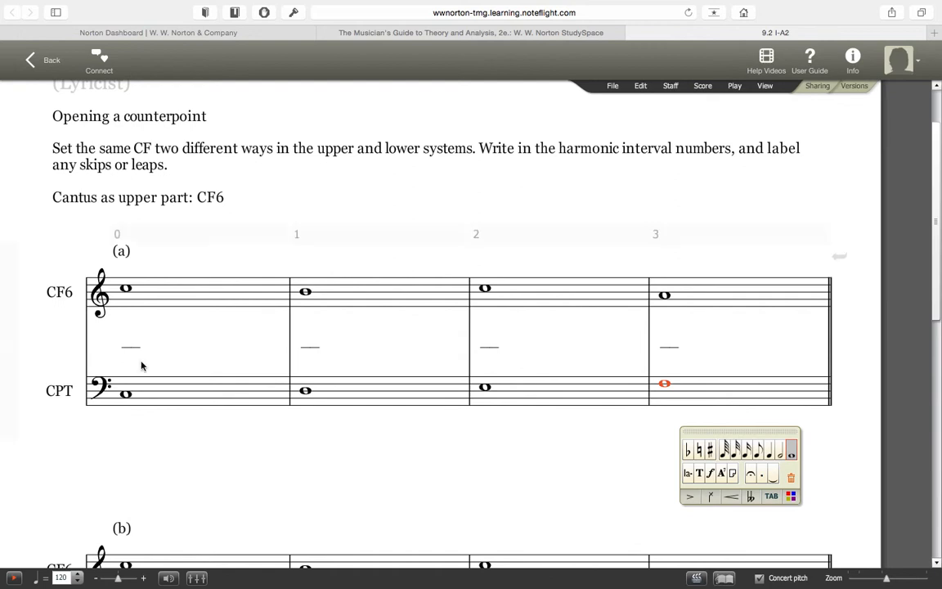
- Fill in the harmonic interval numbers 8, 6, 6 and 10 on the blanks between the two staves of system (a)
{"action": "left_click_drag", "start_coordinate": [481, 148], "coordinate": [731, 141]}
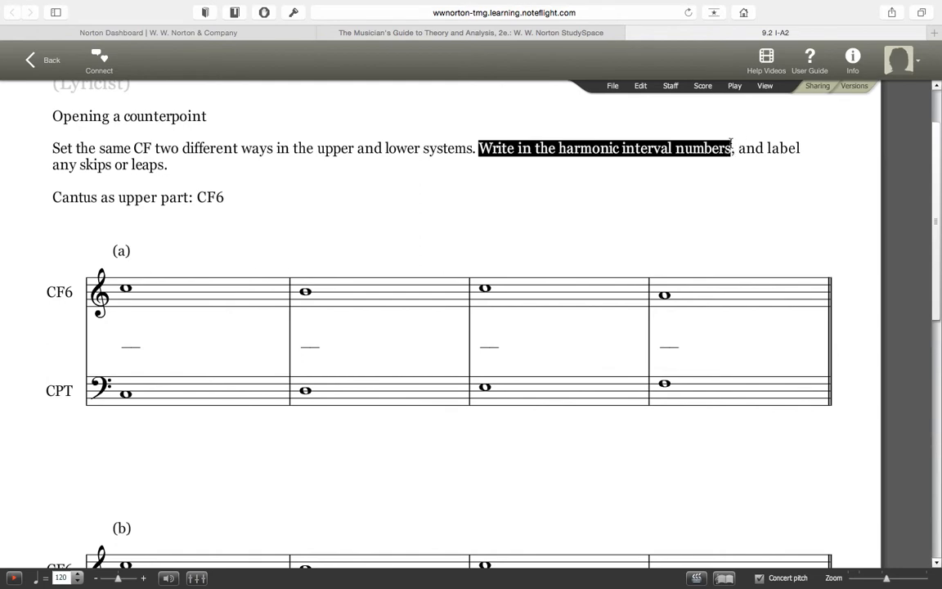
{"action": "left_click", "coordinate": [676, 184]}
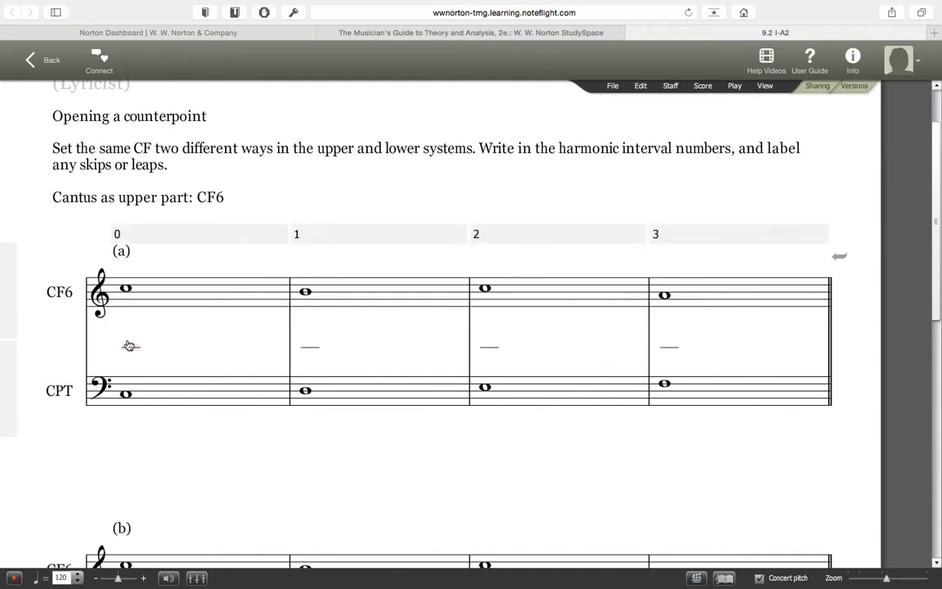
{"action": "left_click", "coordinate": [129, 338]}
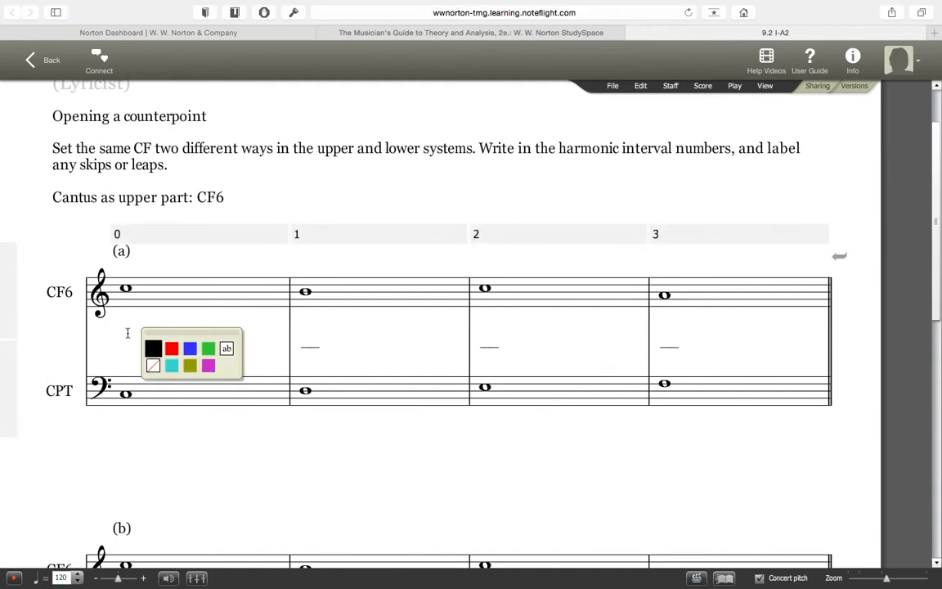
{"action": "type", "text": "8"}
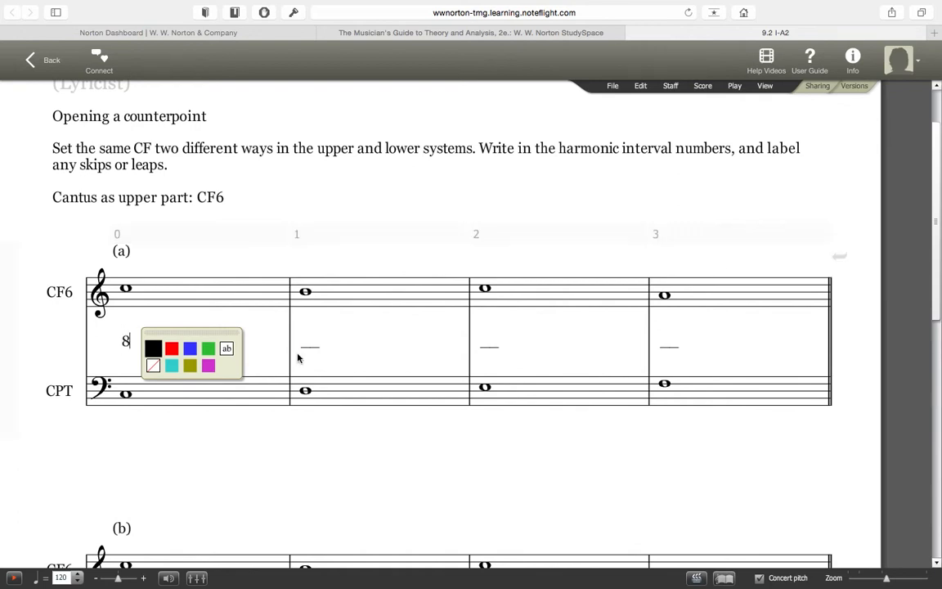
{"action": "left_click", "coordinate": [316, 336]}
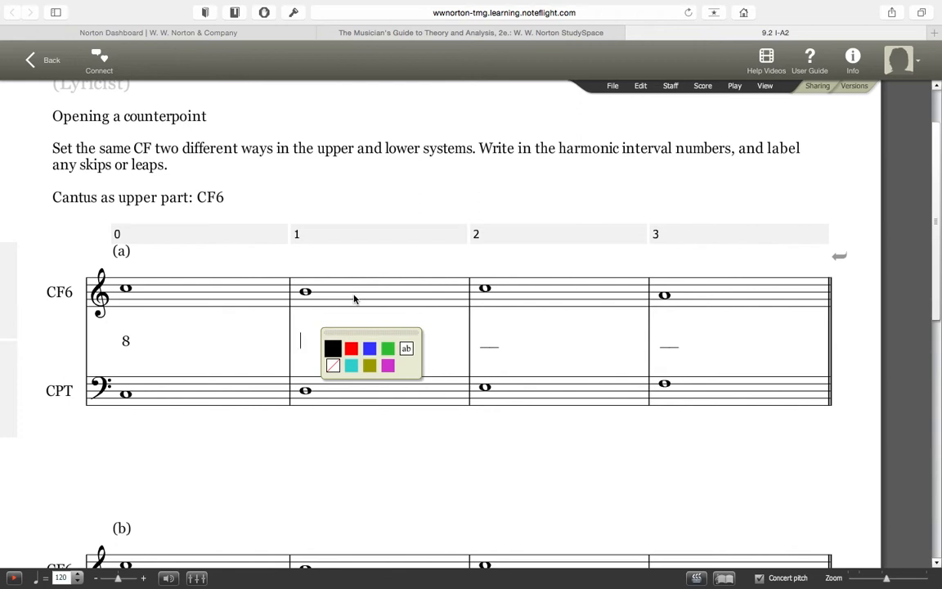
{"action": "type", "text": "6"}
{"action": "left_click", "coordinate": [488, 340]}
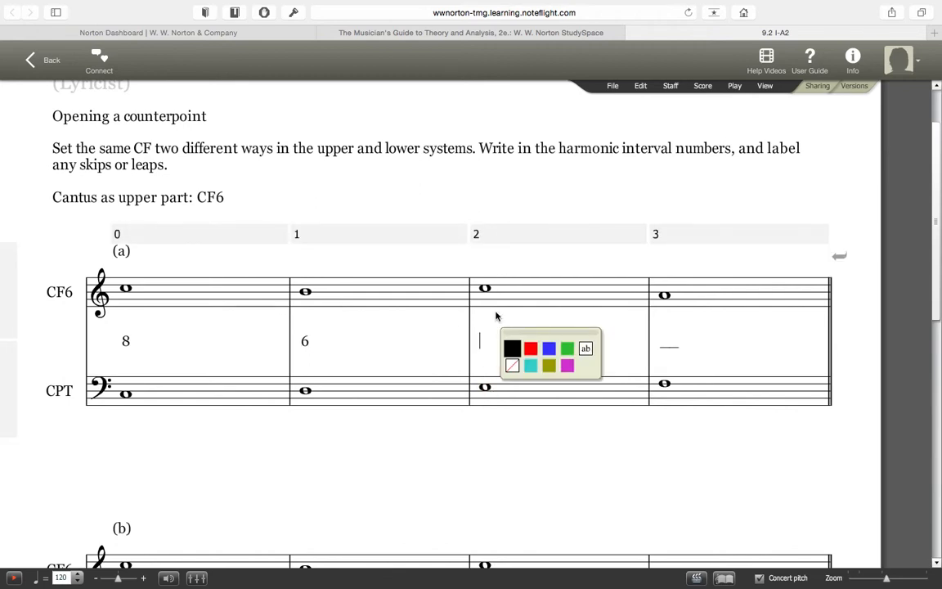
{"action": "type", "text": "6"}
{"action": "left_click", "coordinate": [670, 344]}
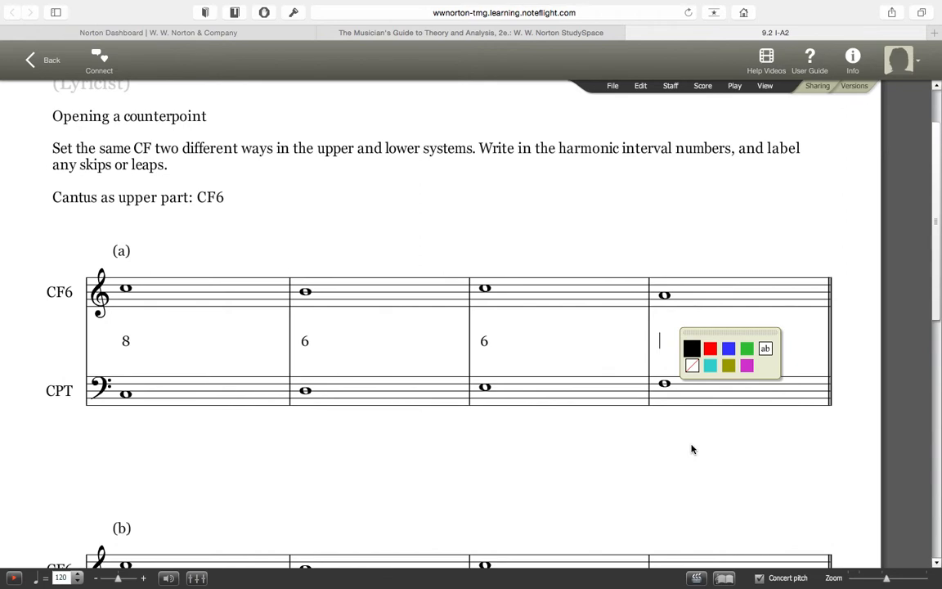
{"action": "type", "text": "10"}
{"action": "left_click", "coordinate": [716, 196]}
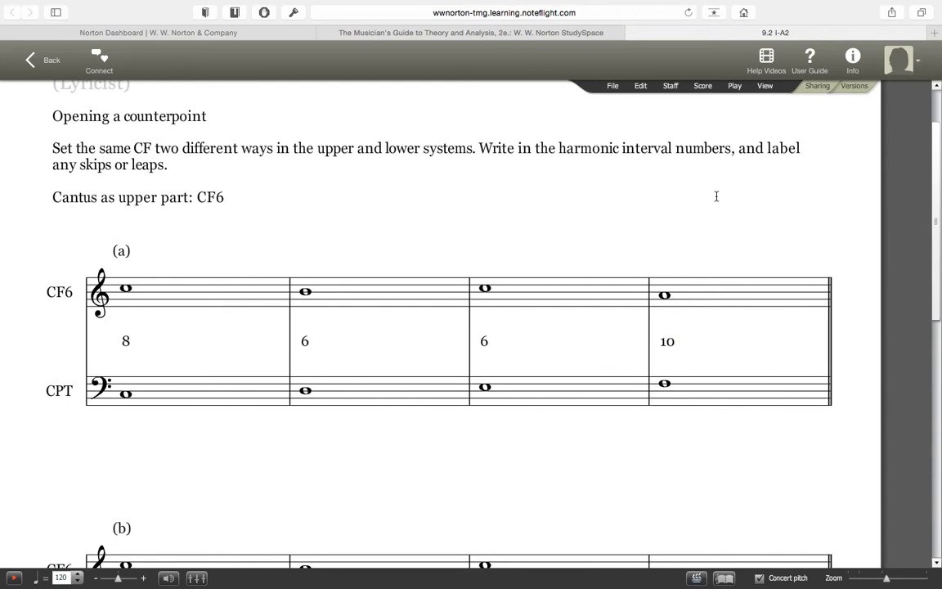
- Add the performance text "Skip" to the CF6 note in measure 2 and move it above the staff, near the barline before measure 3
{"action": "left_click_drag", "start_coordinate": [762, 150], "coordinate": [732, 173]}
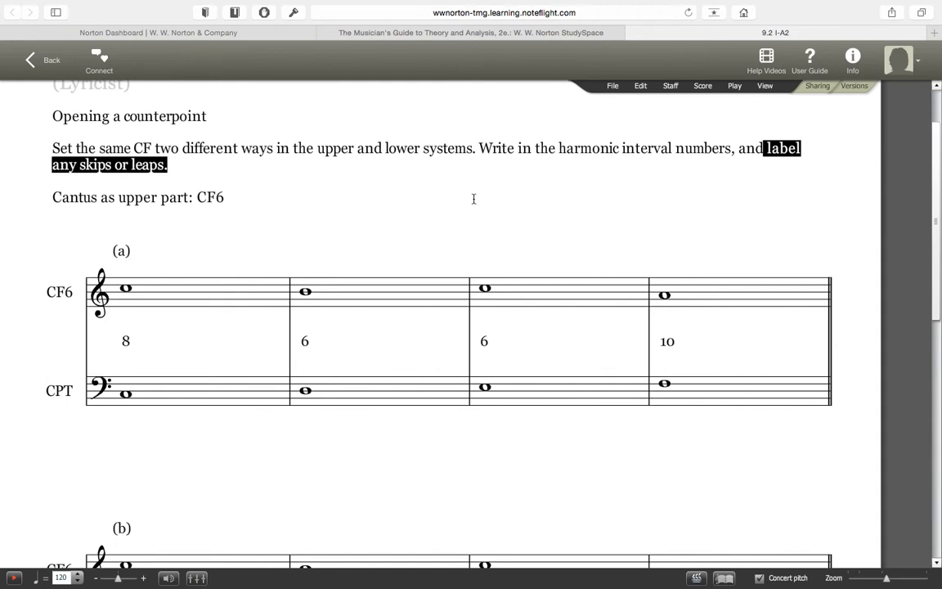
{"action": "left_click", "coordinate": [439, 206]}
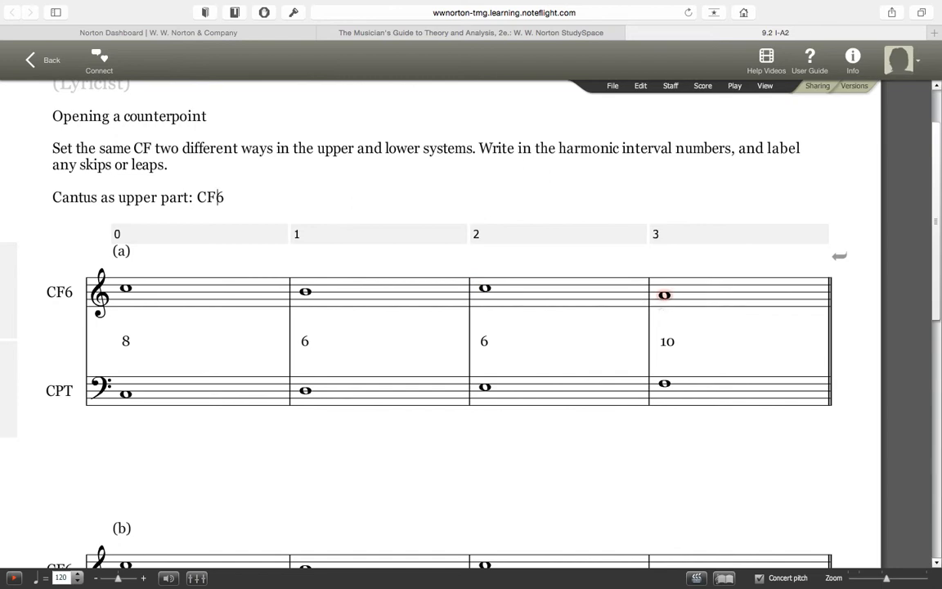
{"action": "left_click", "coordinate": [485, 292]}
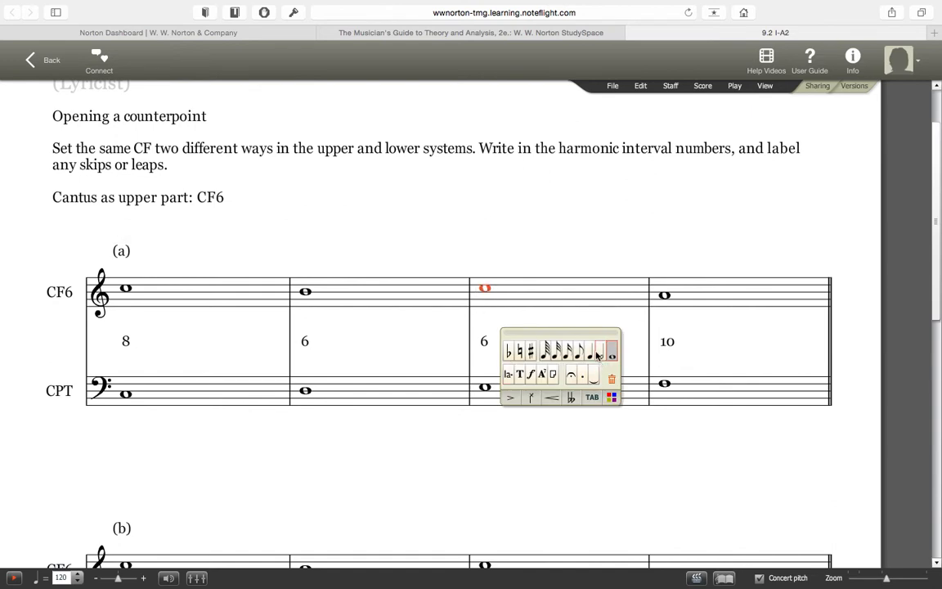
{"action": "left_click", "coordinate": [520, 375]}
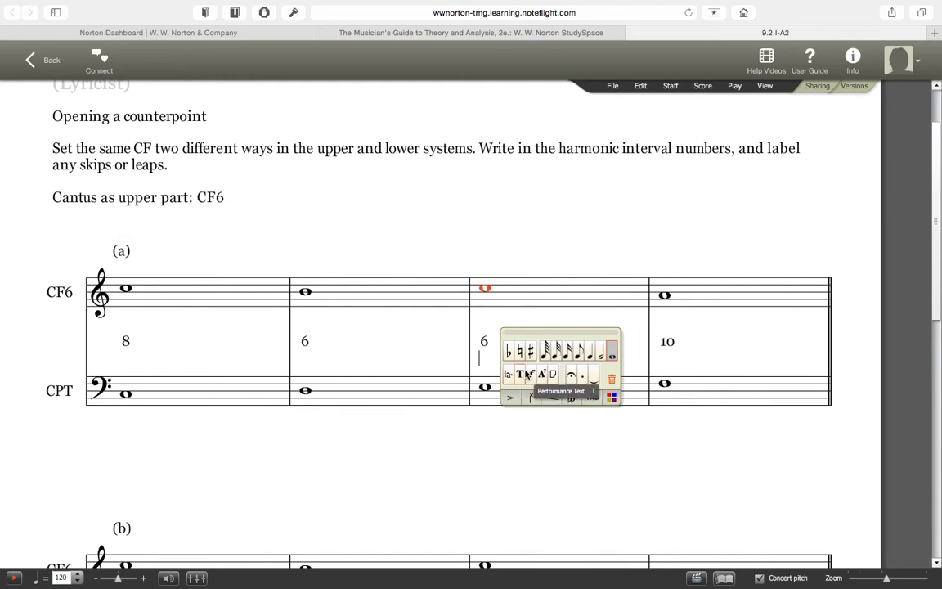
{"action": "type", "text": "Skip"}
{"action": "left_click", "coordinate": [569, 162]}
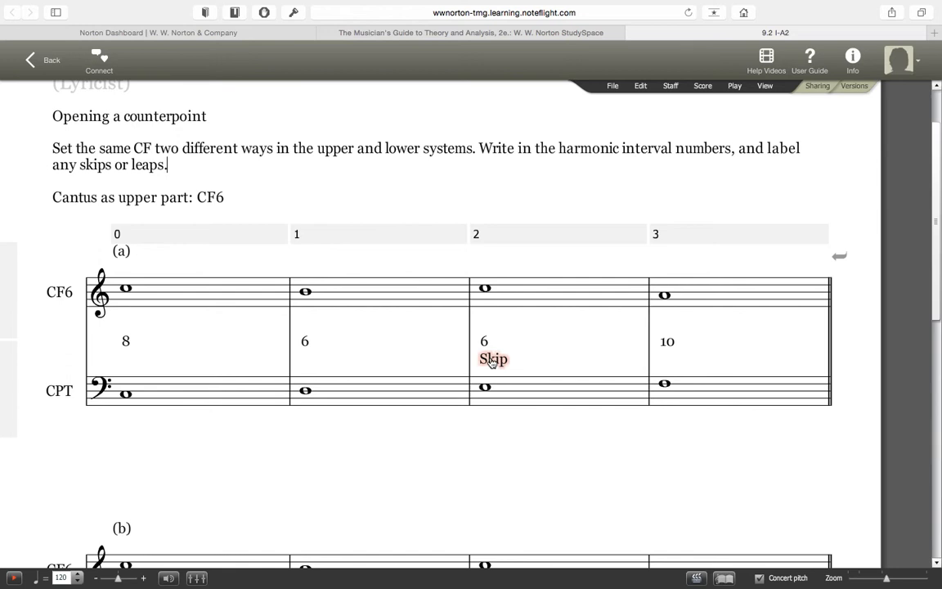
{"action": "mouse_move", "coordinate": [491, 363]}
{"action": "left_mouse_down"}
{"action": "mouse_move", "coordinate": [639, 265]}
{"action": "mouse_move", "coordinate": [637, 257]}
{"action": "mouse_move", "coordinate": [619, 260]}
{"action": "mouse_move", "coordinate": [676, 265]}
{"action": "mouse_move", "coordinate": [628, 263]}
{"action": "mouse_move", "coordinate": [636, 267]}
{"action": "left_mouse_up"}
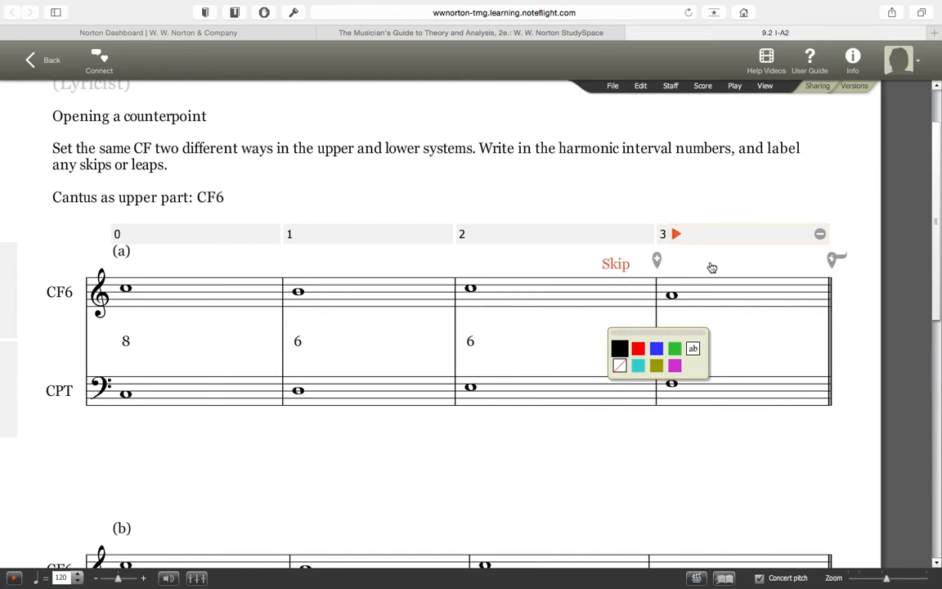
{"action": "left_click", "coordinate": [739, 448]}
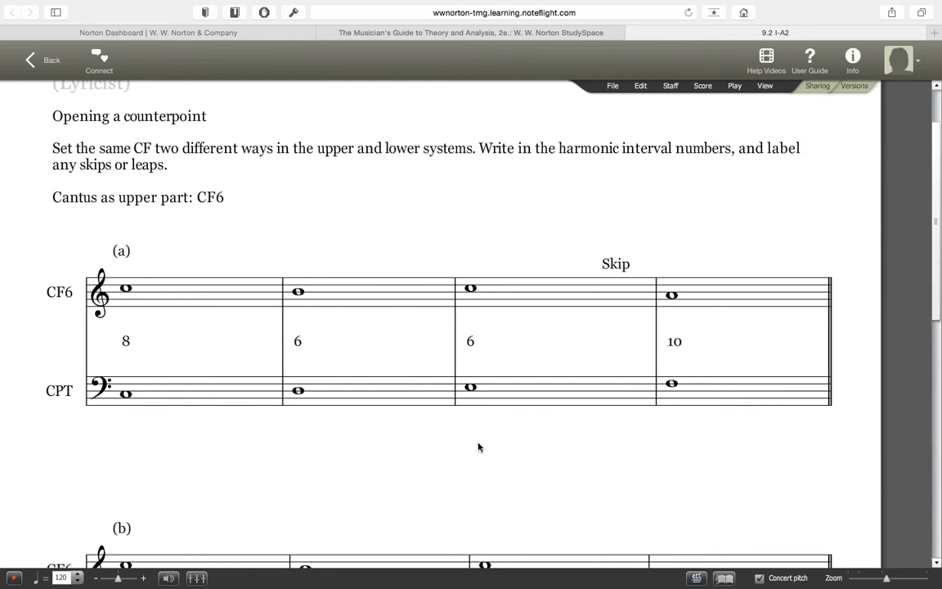
- Try to share the score with selected people by entering a person's user name, and discard the entry
{"action": "left_click", "coordinate": [818, 88]}
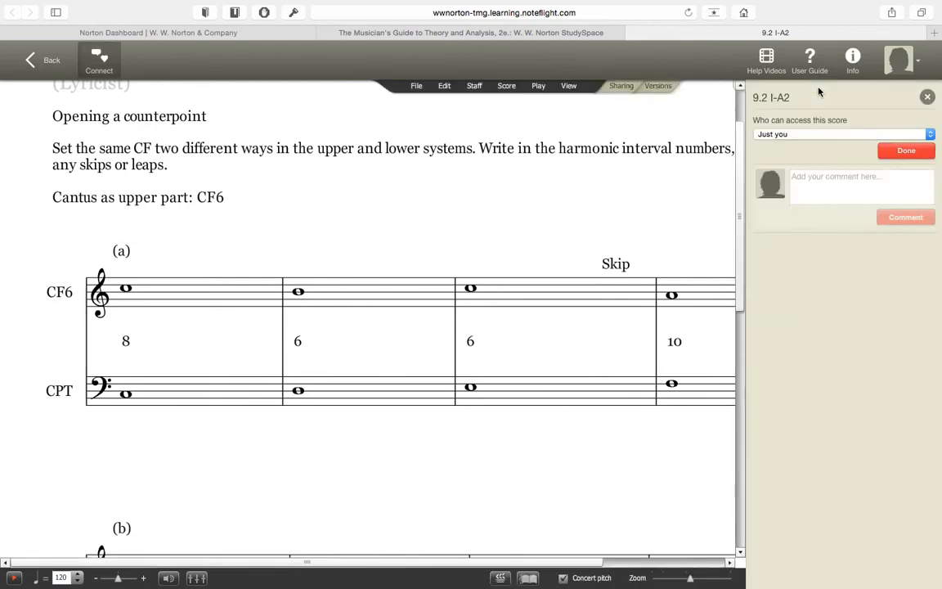
{"action": "left_click", "coordinate": [793, 135]}
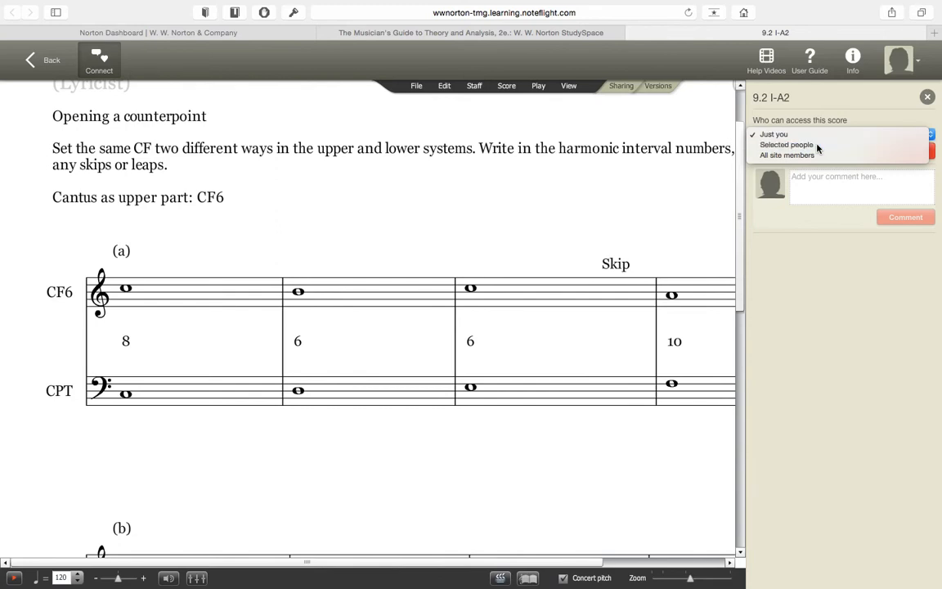
{"action": "left_click", "coordinate": [815, 145]}
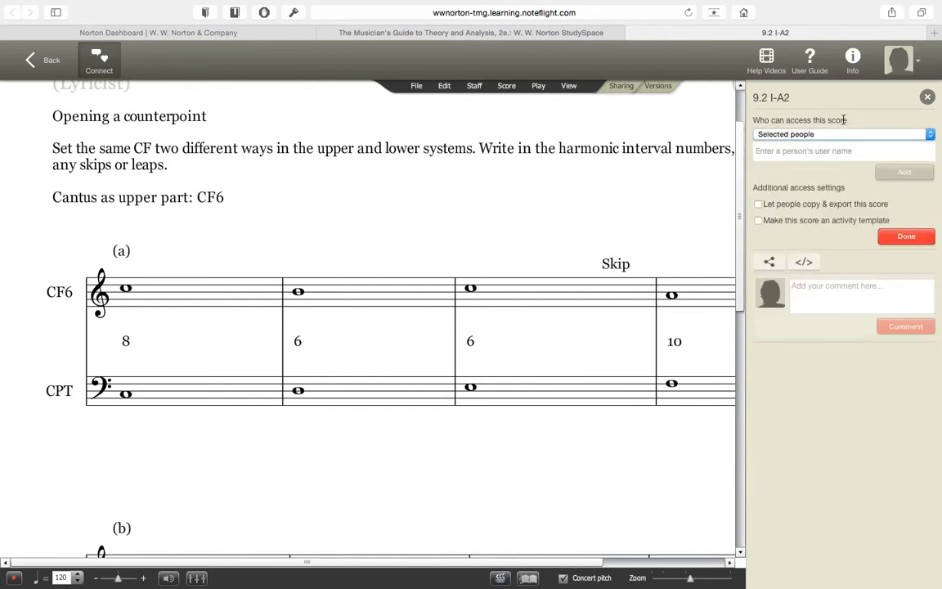
{"action": "left_click", "coordinate": [915, 72]}
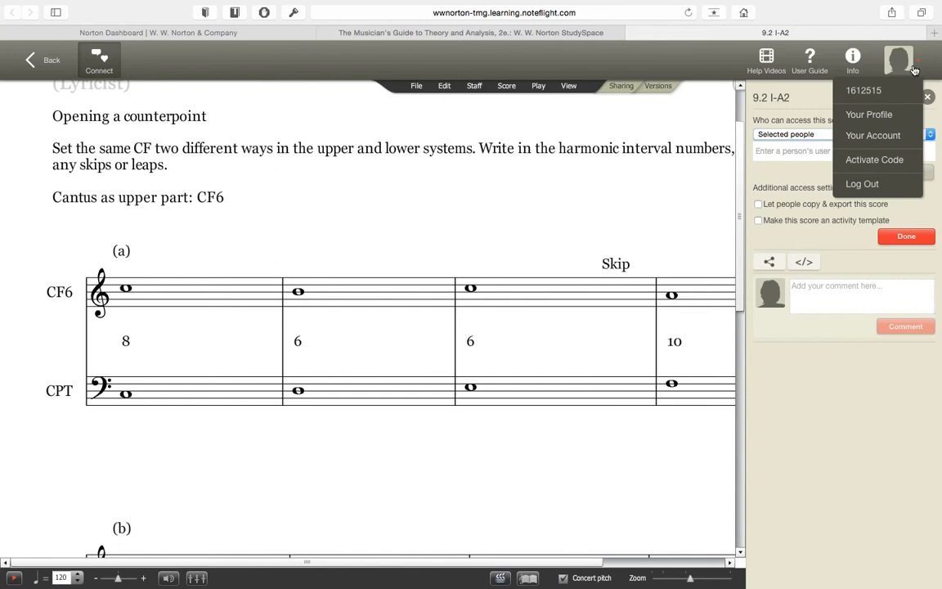
{"action": "left_click", "coordinate": [777, 152]}
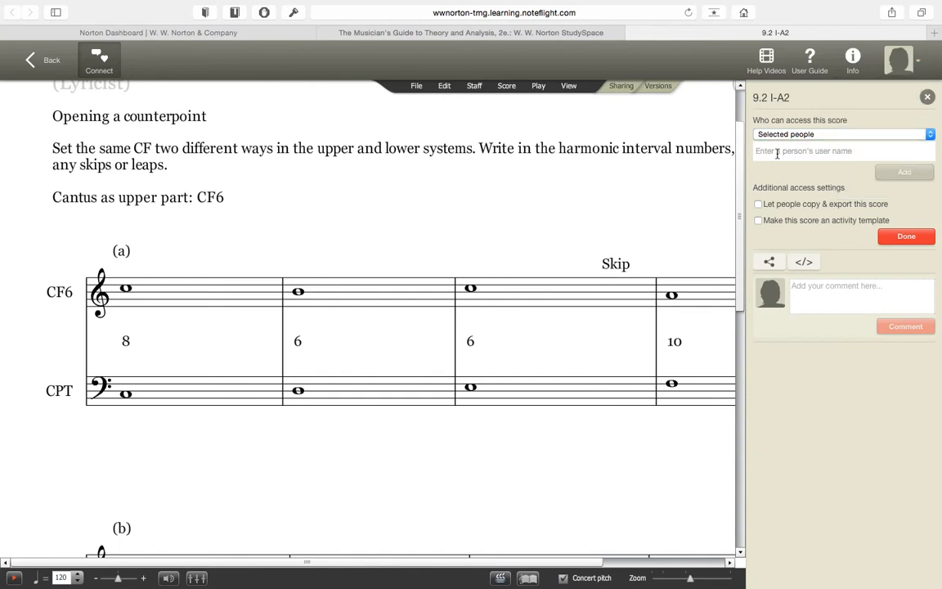
{"action": "type", "text": "1612515"}
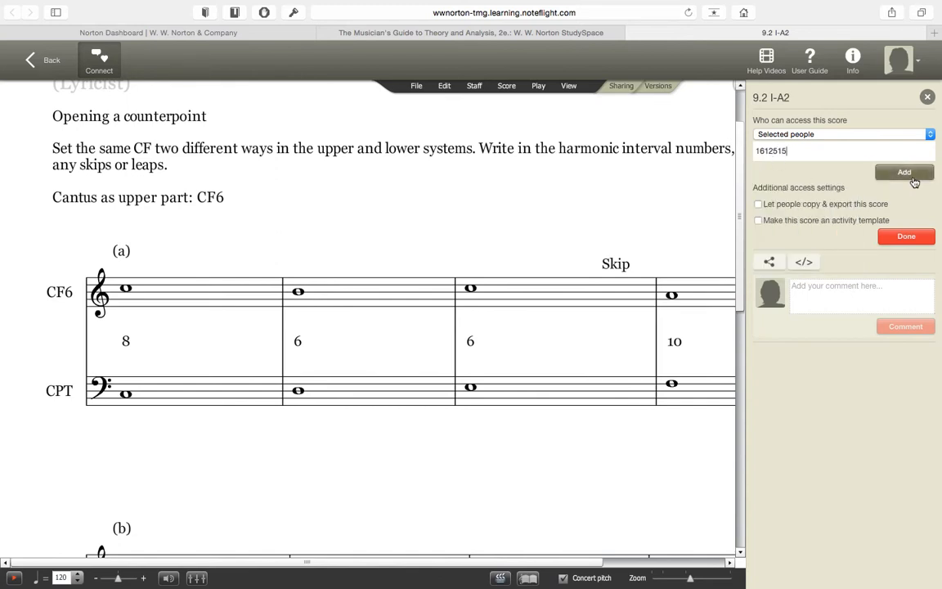
{"action": "left_click_drag", "start_coordinate": [794, 150], "coordinate": [659, 146]}
{"action": "key", "text": "BackSpace"}
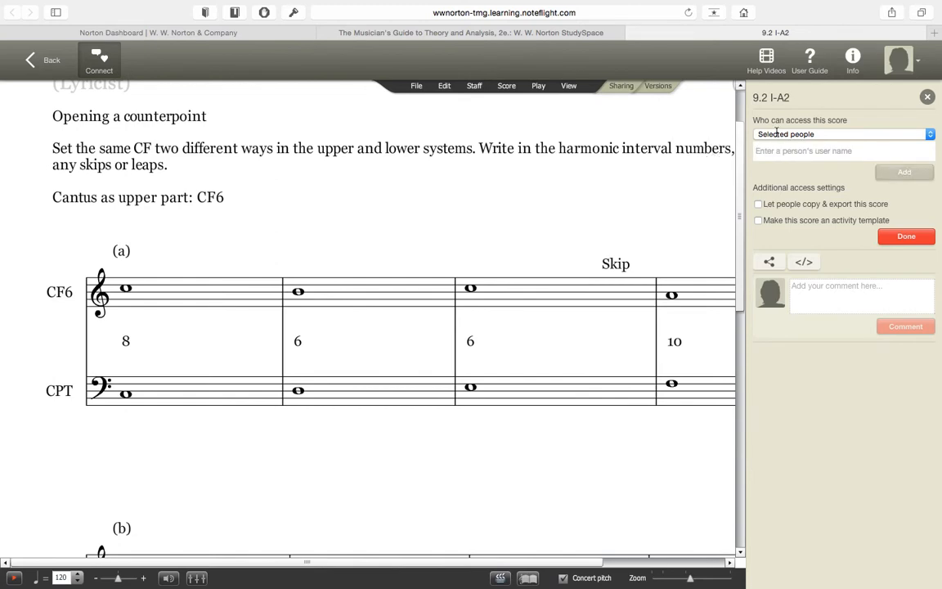
{"action": "left_click", "coordinate": [927, 98]}
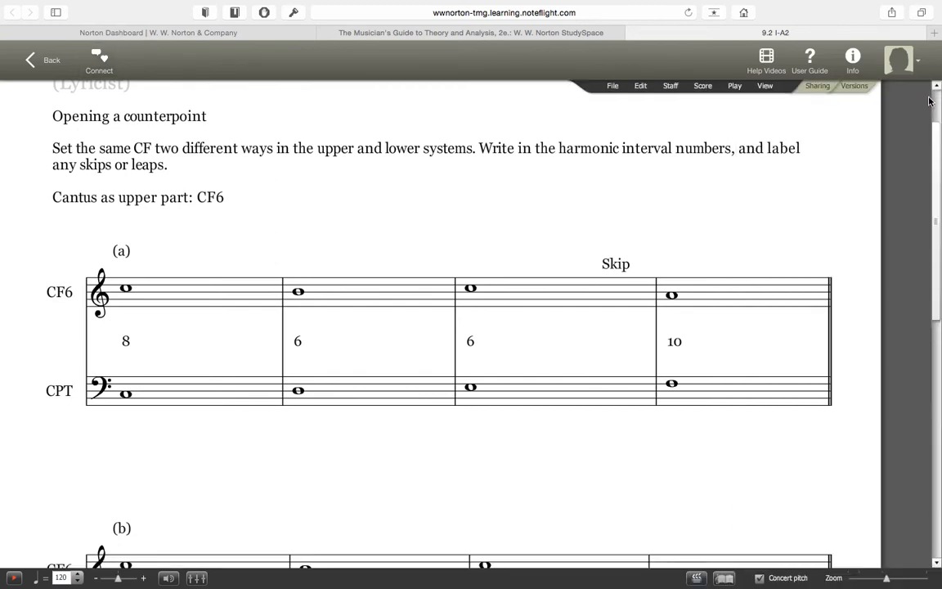
- Review the US Letter page setup and the PDF output options for printing the score, and leave without printing
{"action": "left_click", "coordinate": [611, 87]}
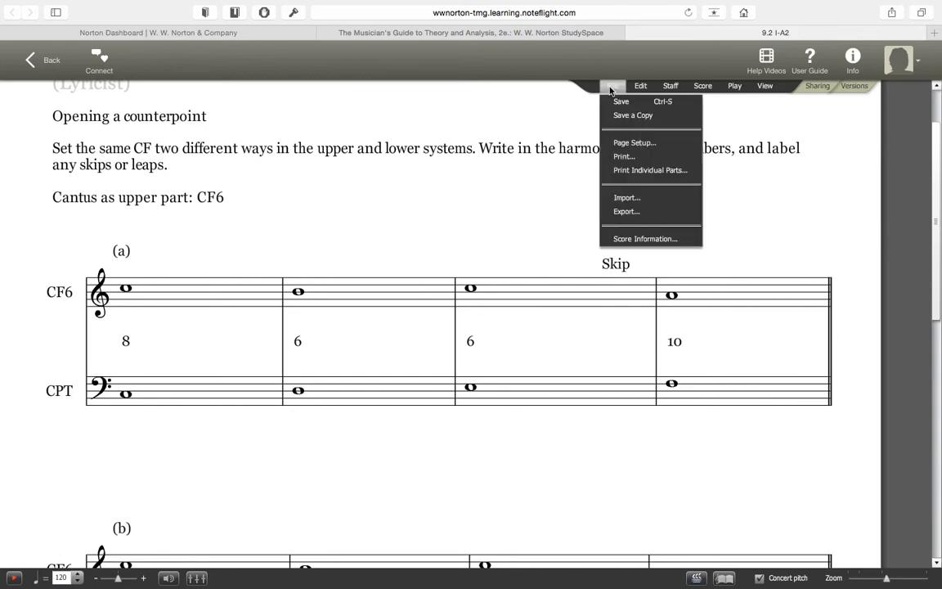
{"action": "left_click", "coordinate": [643, 160]}
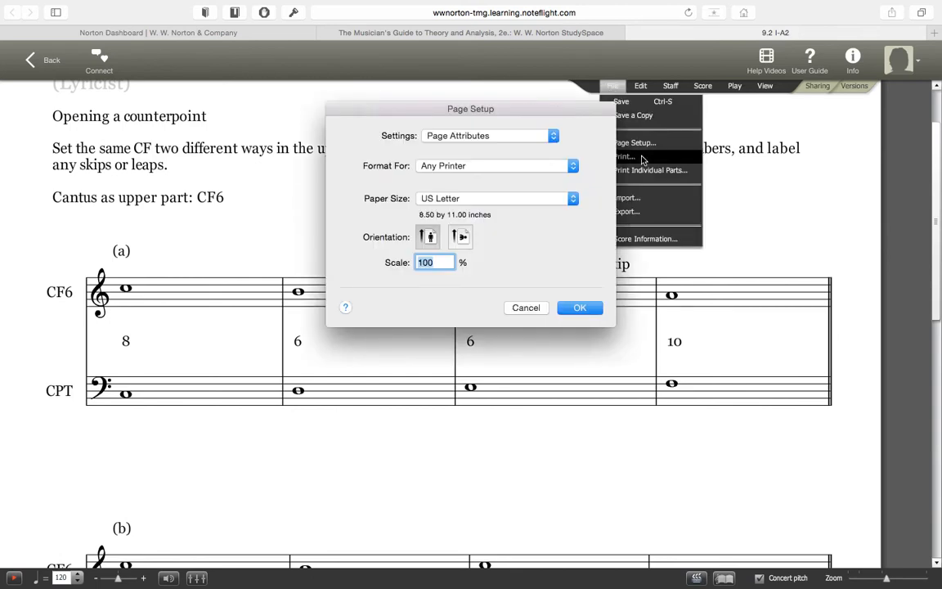
{"action": "left_click", "coordinate": [582, 308]}
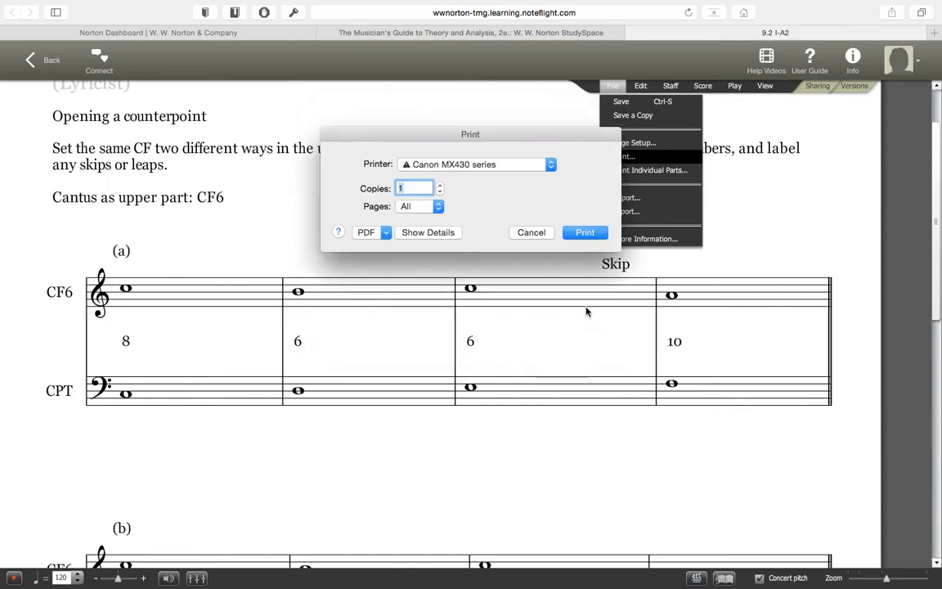
{"action": "left_click", "coordinate": [386, 233]}
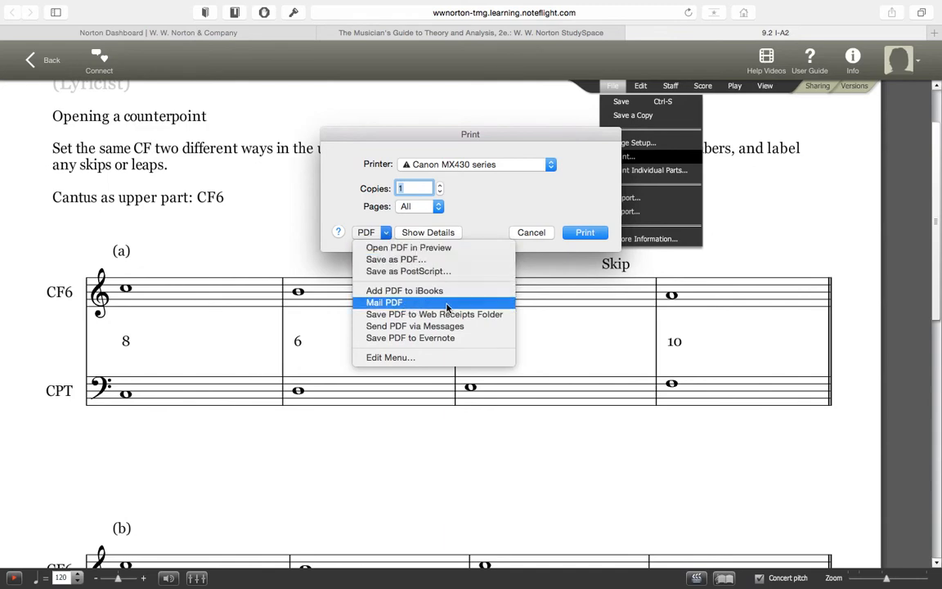
{"action": "left_click", "coordinate": [534, 233]}
{"action": "left_click", "coordinate": [532, 233]}
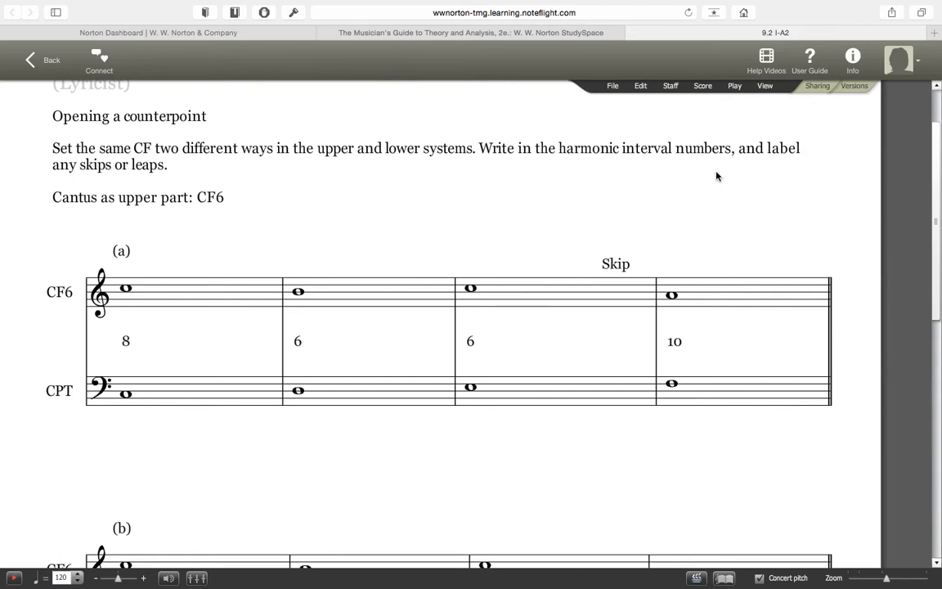
- Check who can access the score in its sharing settings and close them
{"action": "left_click", "coordinate": [818, 85]}
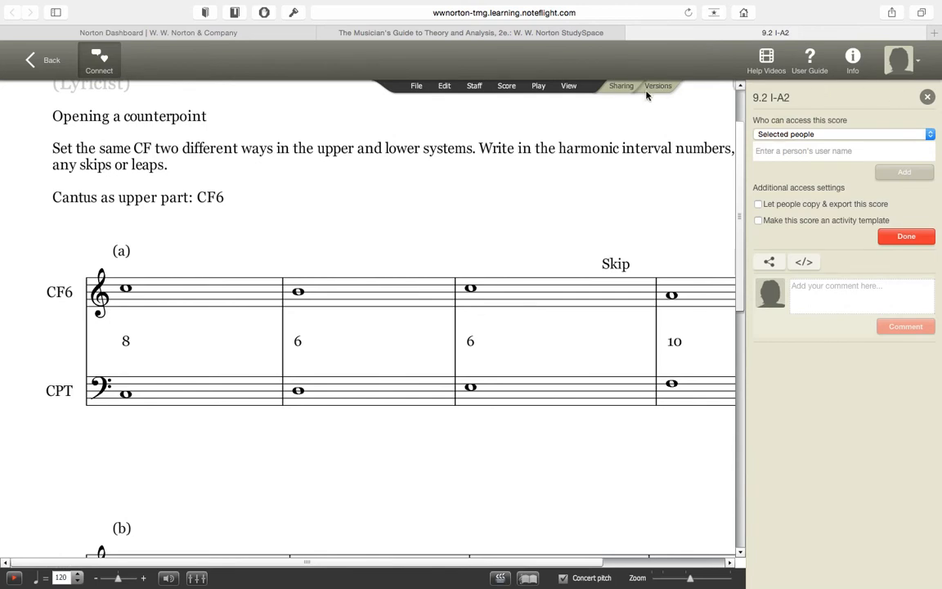
{"action": "left_click", "coordinate": [615, 89]}
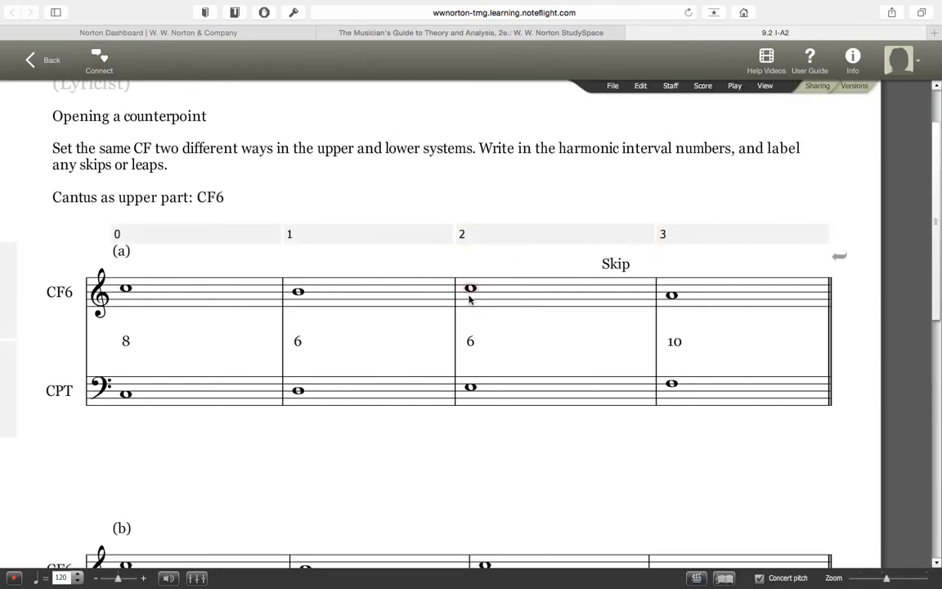
- Attach the comment "Watch out for the skip" to the CF6 note in measure 2 of system (a) and reopen it for review
{"action": "double_click", "coordinate": [508, 299]}
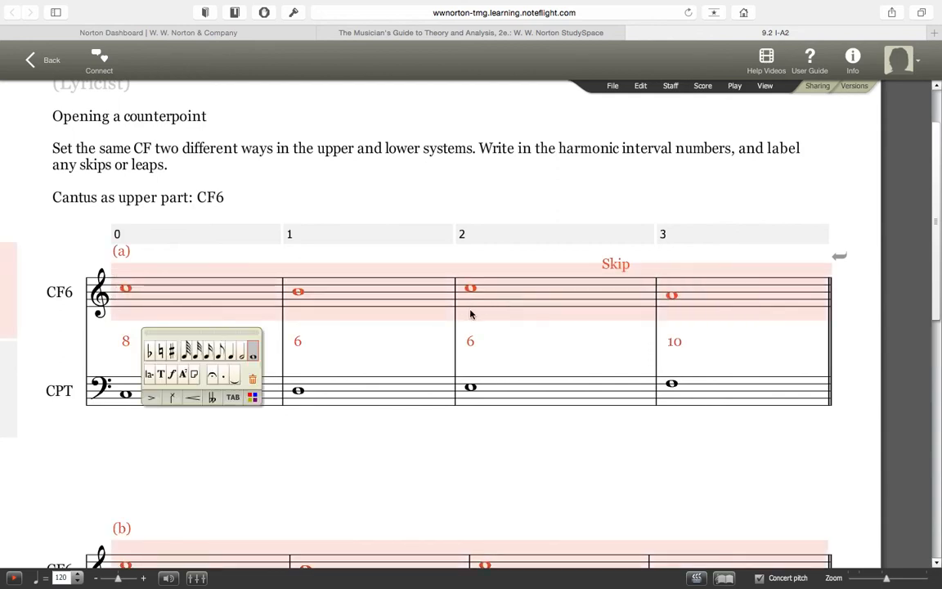
{"action": "left_click", "coordinate": [470, 290]}
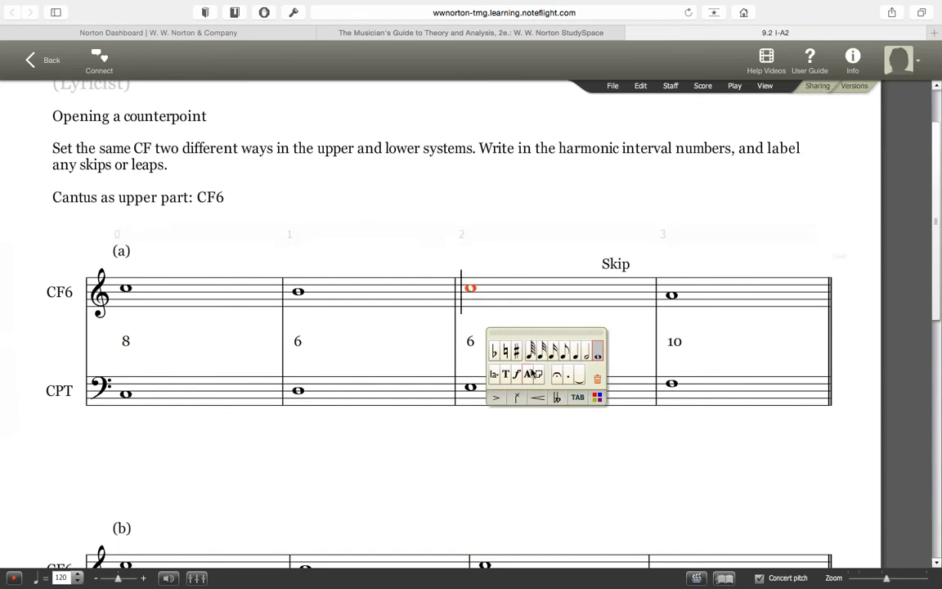
{"action": "key", "text": "space"}
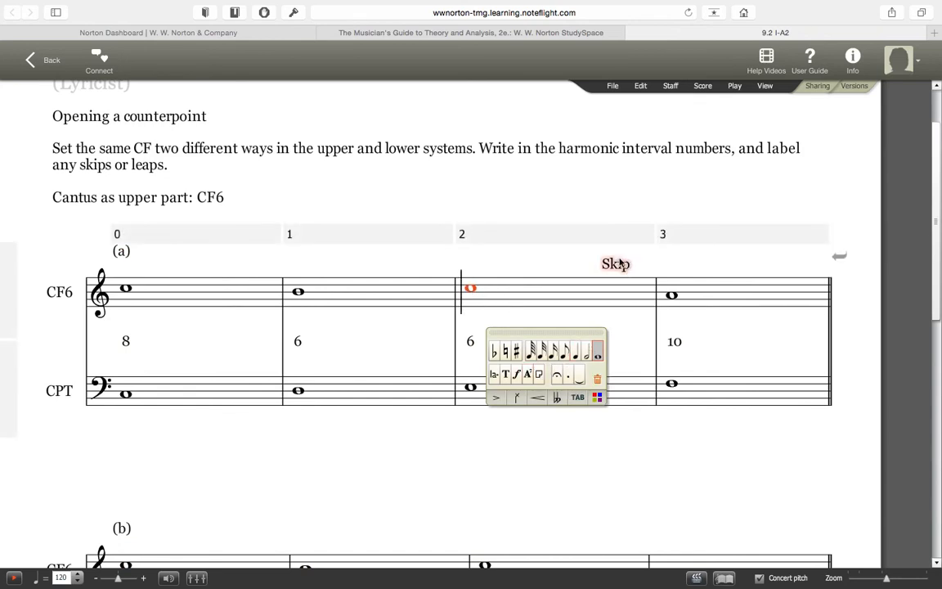
{"action": "left_click", "coordinate": [539, 374]}
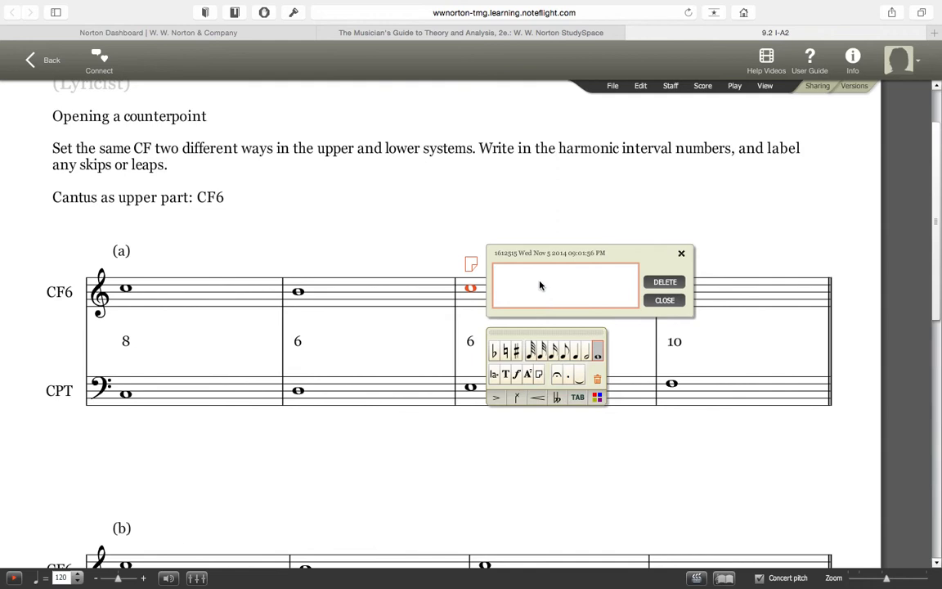
{"action": "type", "text": "Watch out for the skip"}
{"action": "left_click", "coordinate": [664, 300]}
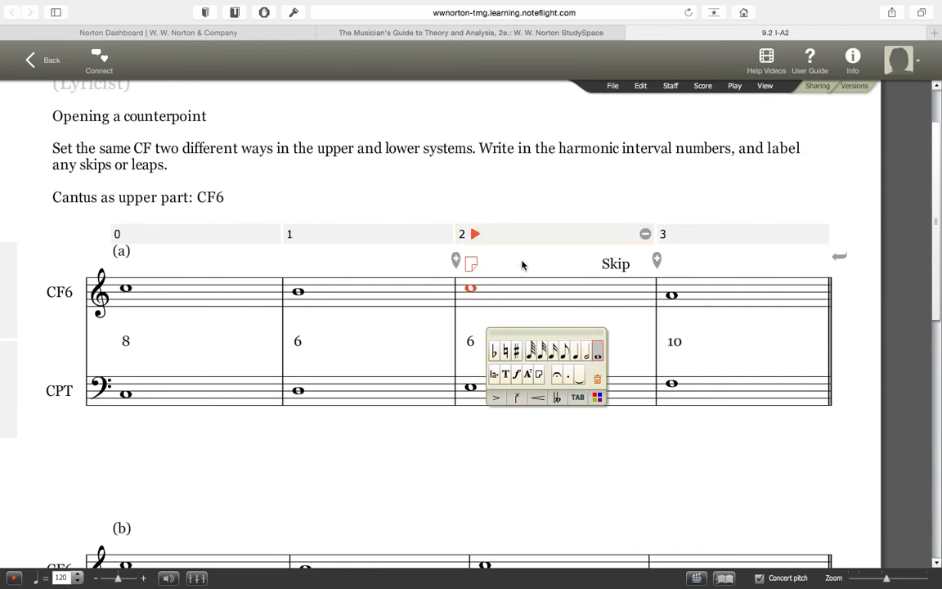
{"action": "left_click", "coordinate": [472, 265]}
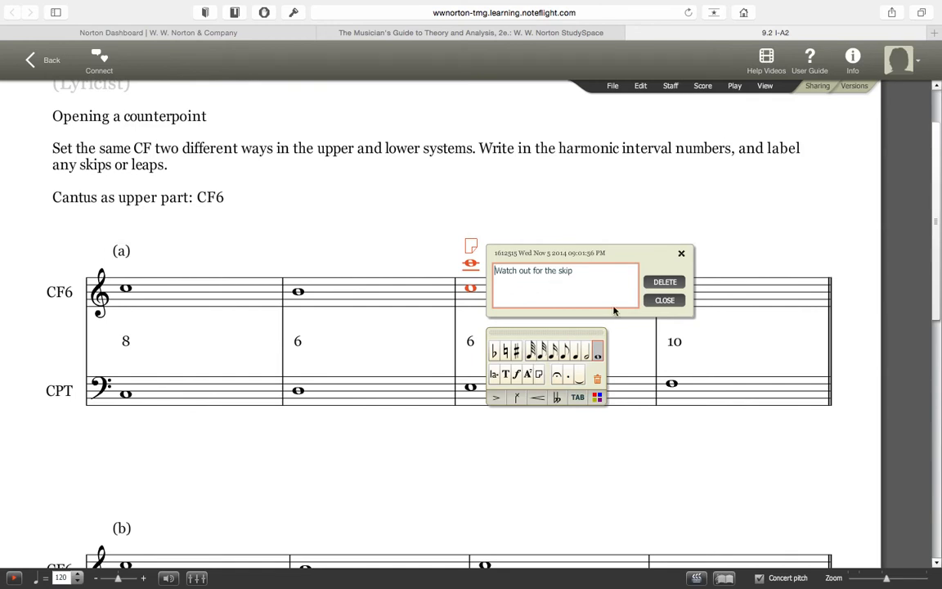
{"action": "left_click", "coordinate": [664, 301]}
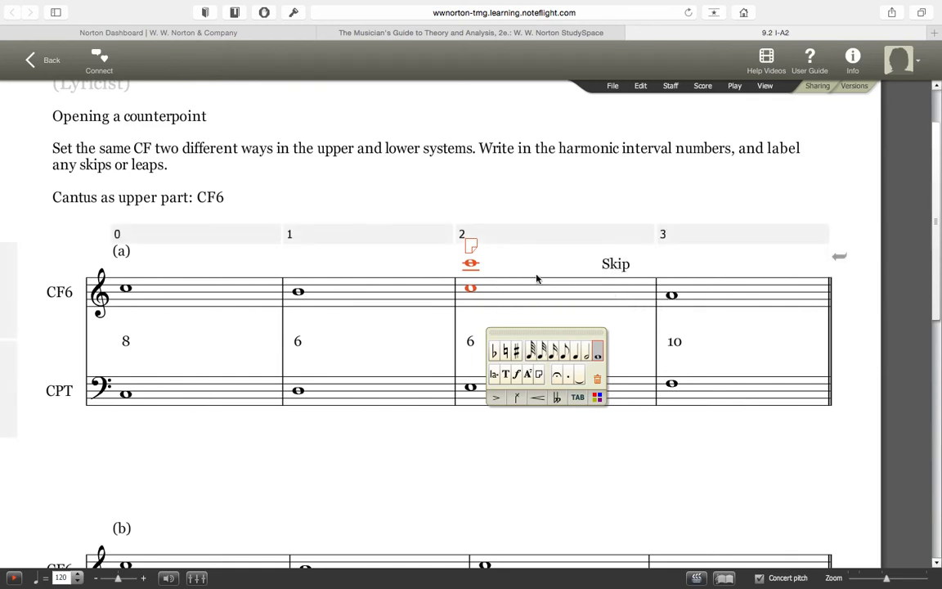
- Delete the commented note in CF6 measure 2 of system (a) and re-enter the whole note C there
{"action": "left_click", "coordinate": [597, 379]}
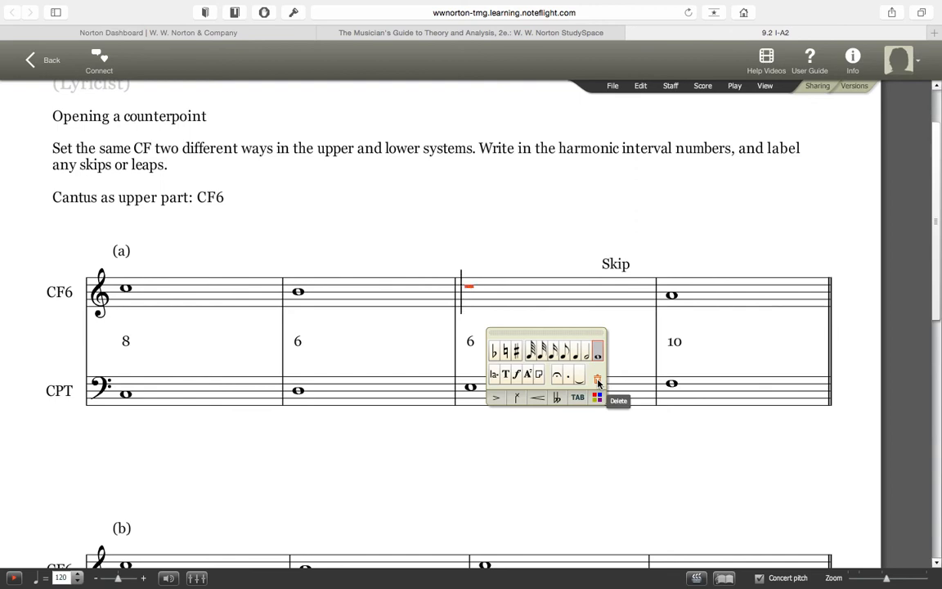
{"action": "left_click", "coordinate": [470, 291]}
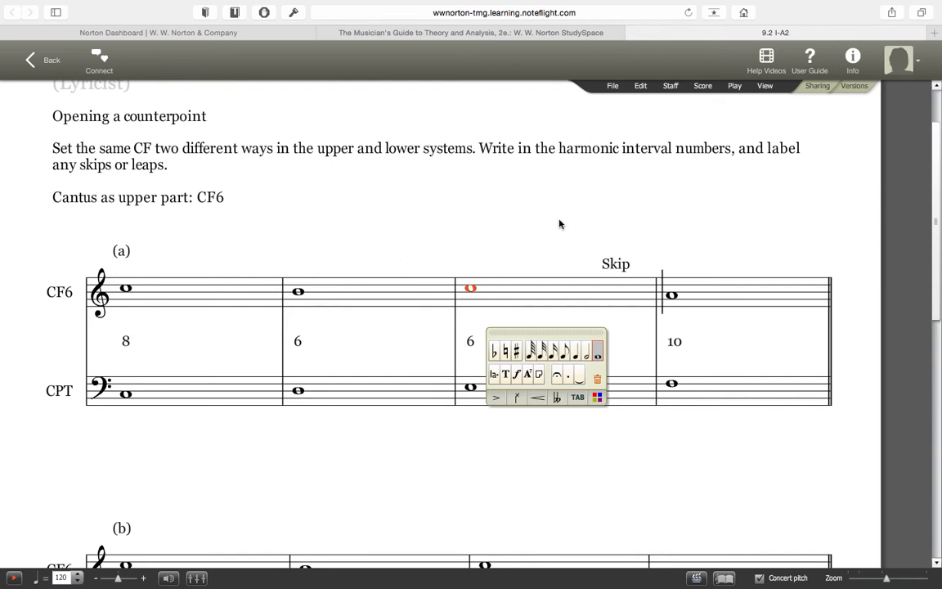
{"action": "left_click", "coordinate": [642, 193]}
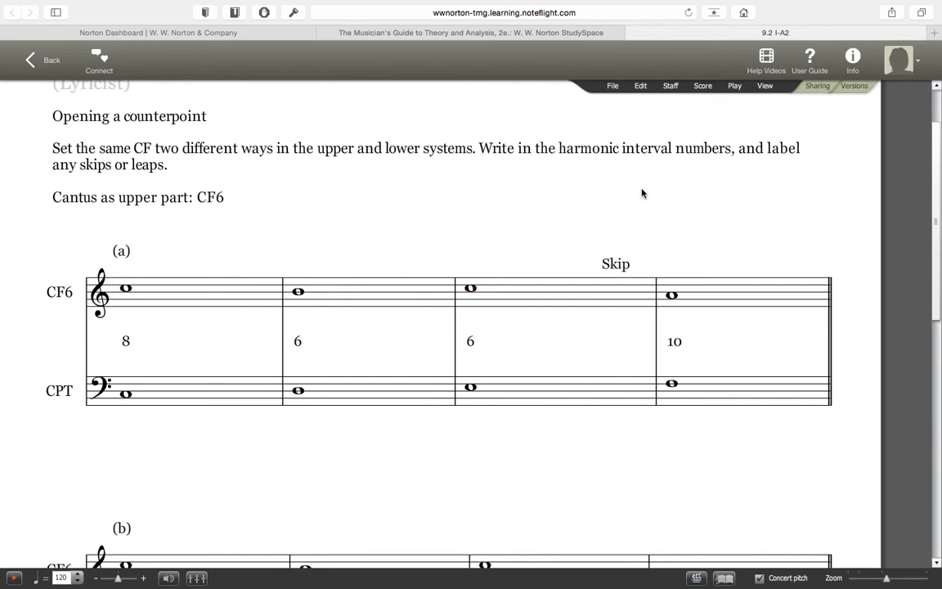
- Open Exercise 9.2 I-A1 from the Chapter 9 list on the StudySpace page, discarding its unsaved changes
{"action": "left_click", "coordinate": [518, 34]}
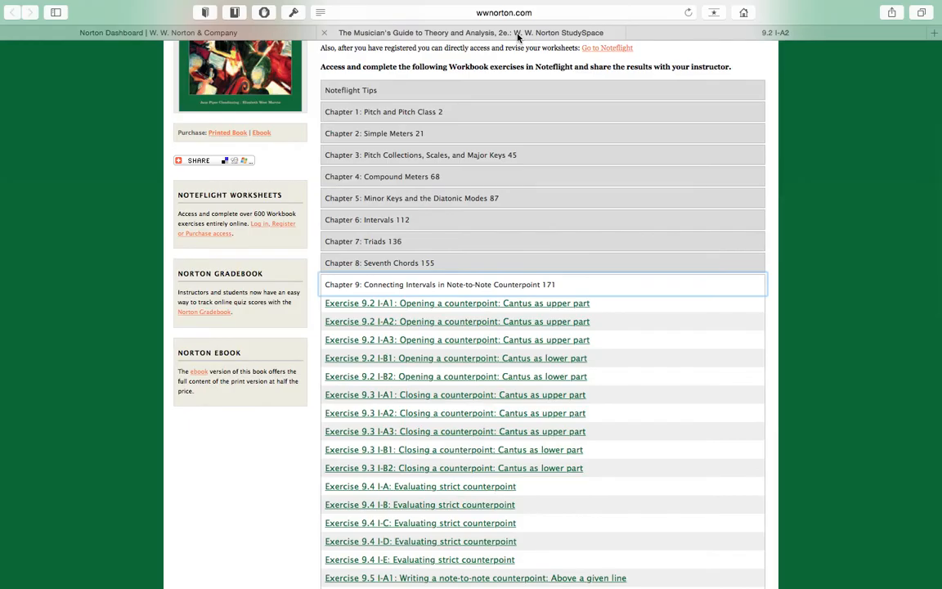
{"action": "left_click", "coordinate": [429, 310]}
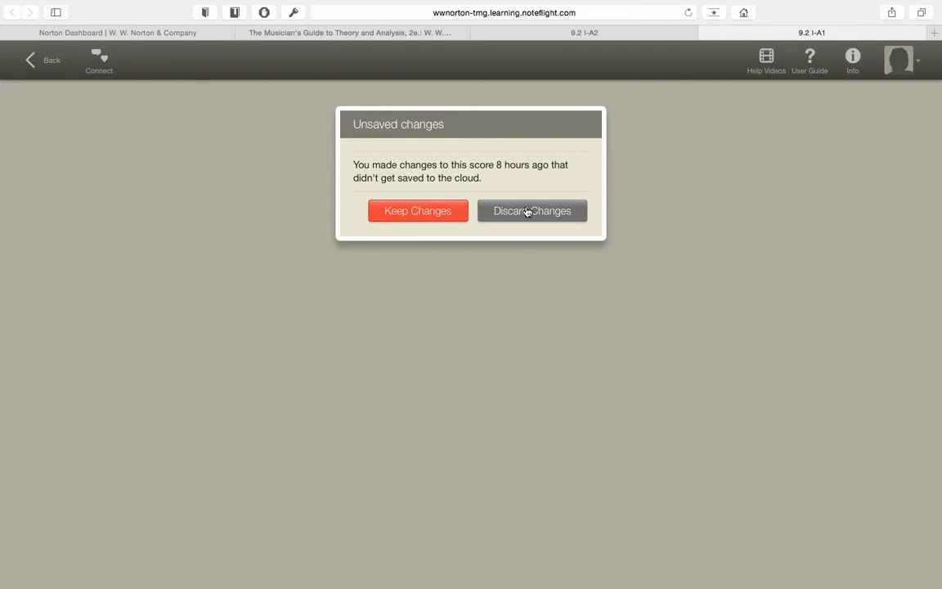
{"action": "left_click", "coordinate": [527, 212]}
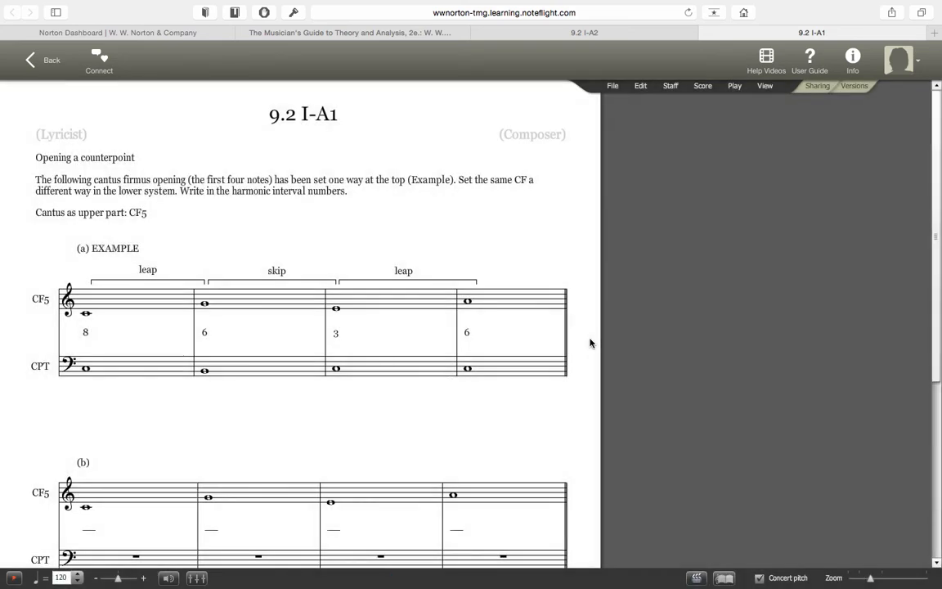
- Examine the worked example and the blank system (b) of 9.2 I-A1, and return to the 9.2 I-A2 score
{"action": "left_click_drag", "start_coordinate": [936, 179], "coordinate": [936, 222]}
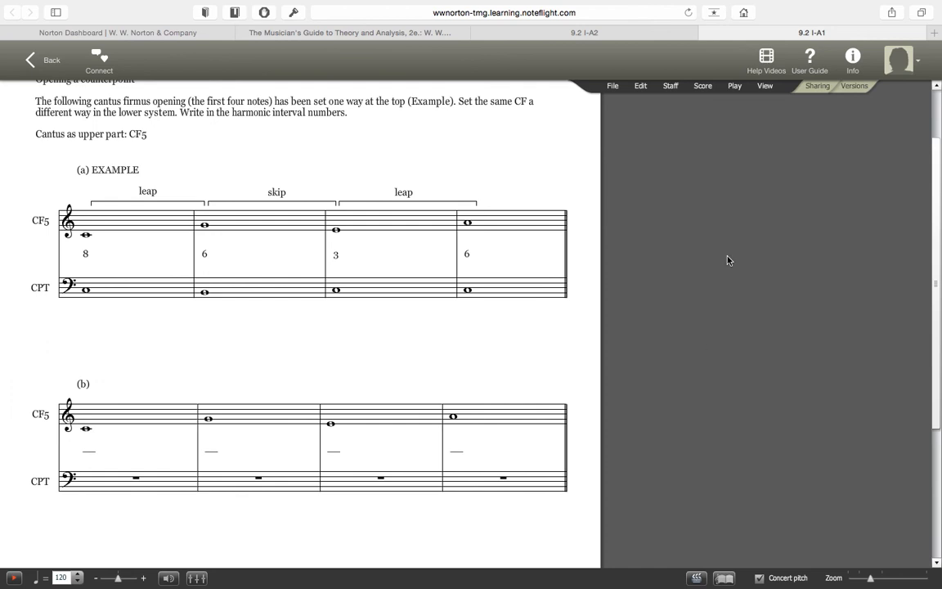
{"action": "left_click", "coordinate": [707, 34]}
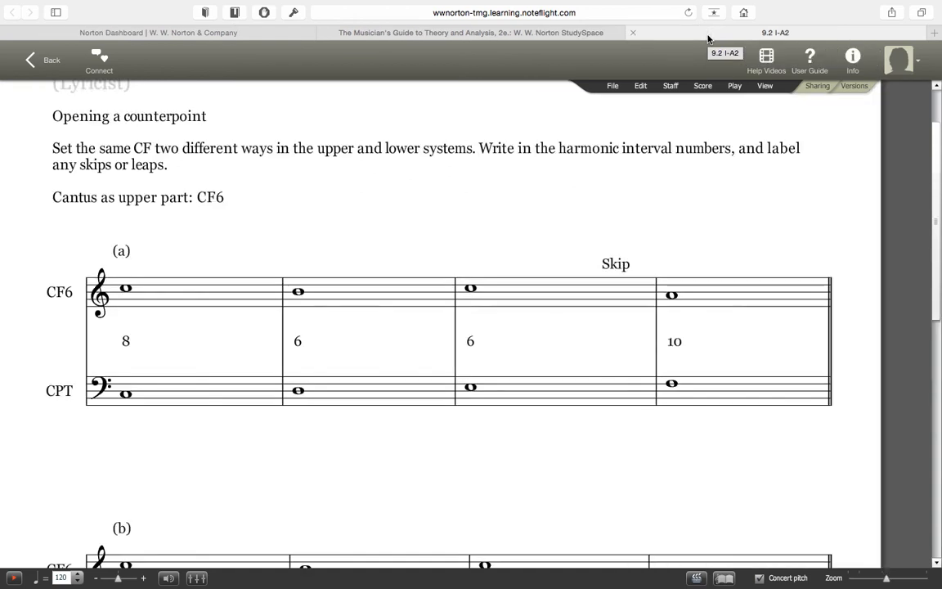